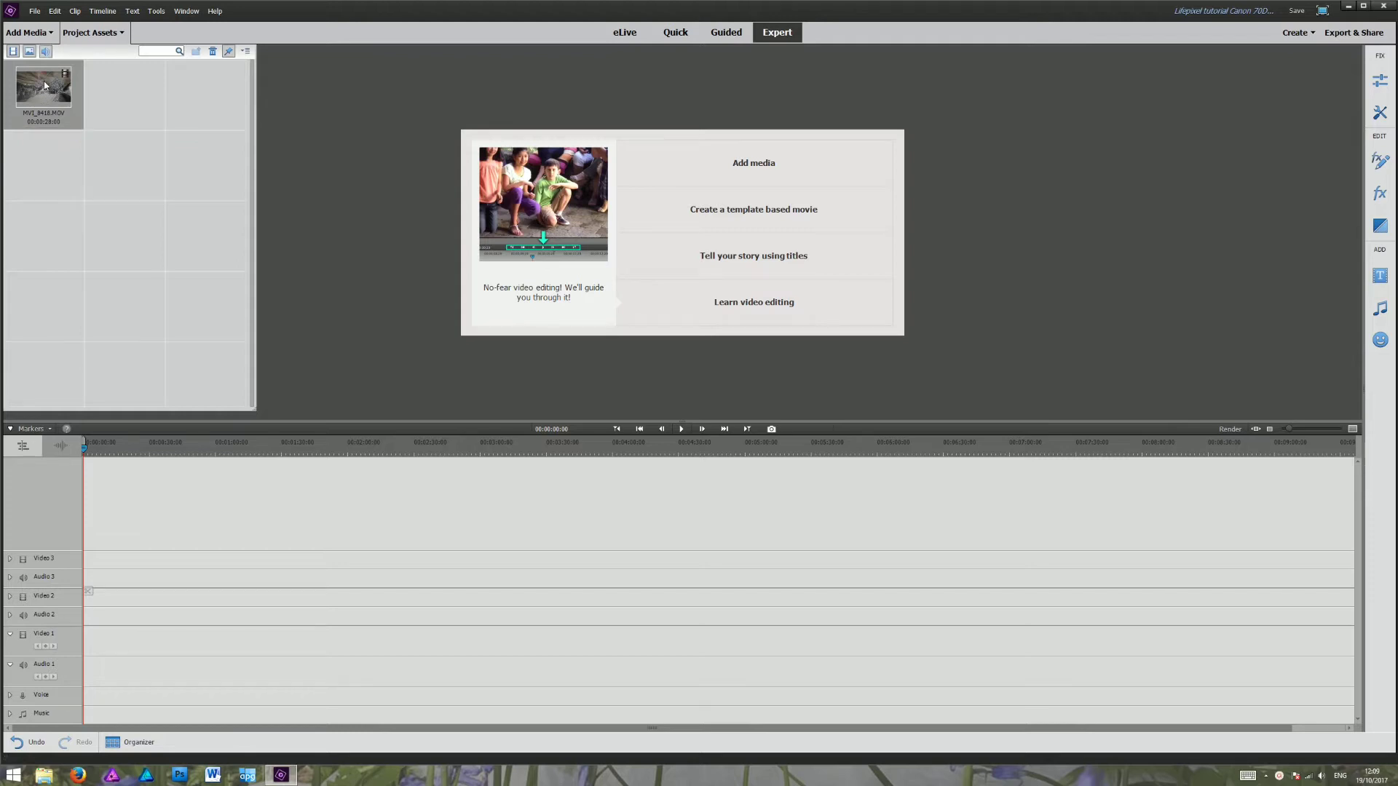
# Place the MVI_8418.MOV clip at the start of the Video 1 track and apply the Auto Levels lighting adjustment.
pyautogui.moveTo(43, 85); pyautogui.dragTo(84, 673)
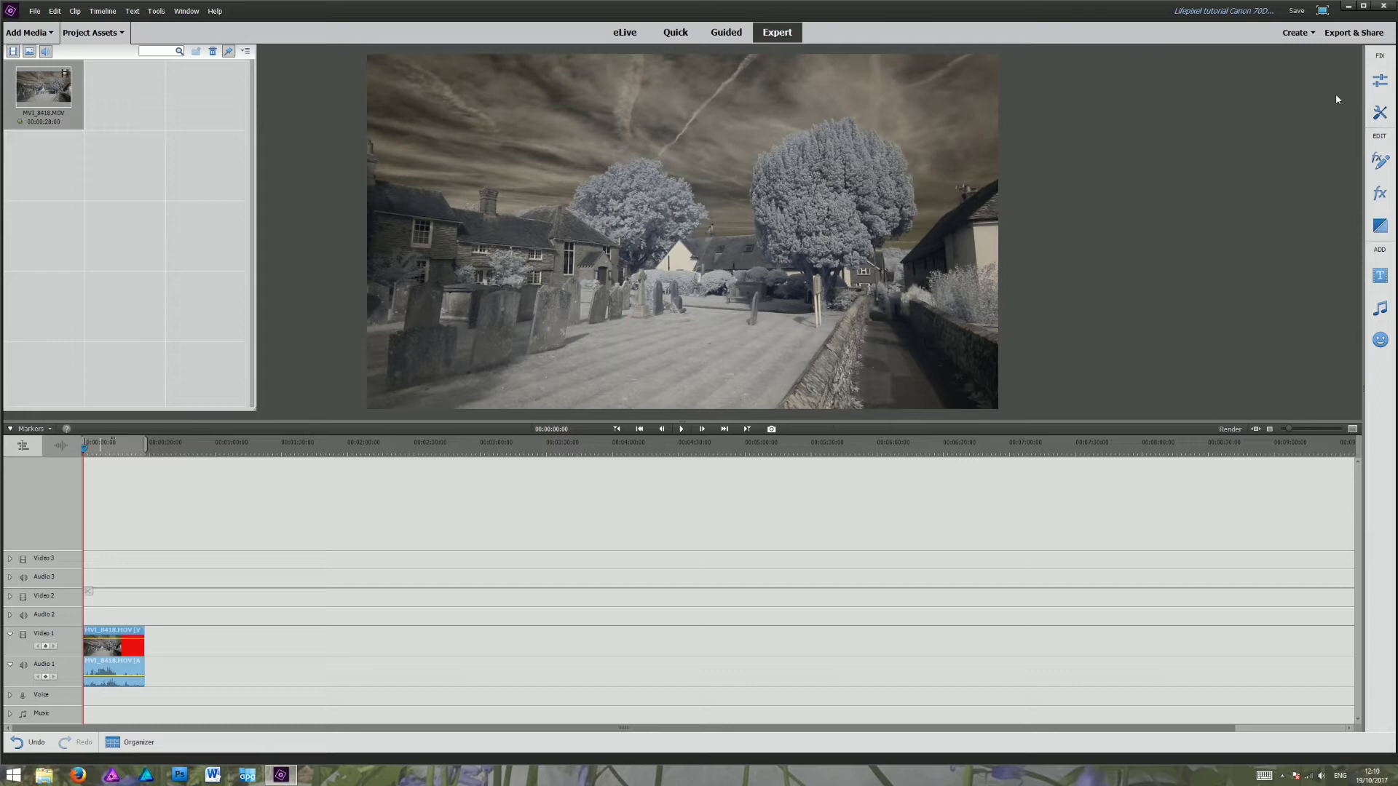
pyautogui.click(1380, 82)
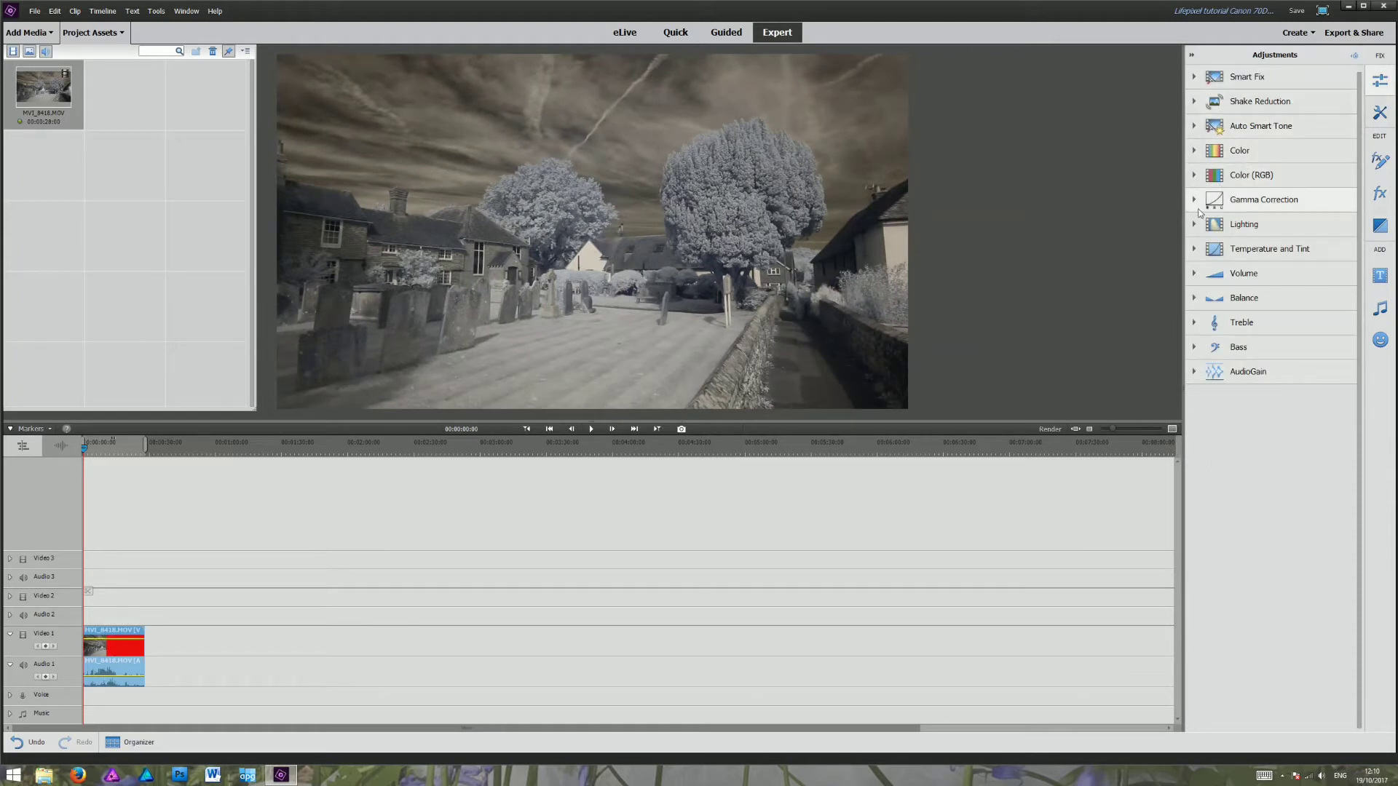
pyautogui.click(1194, 225)
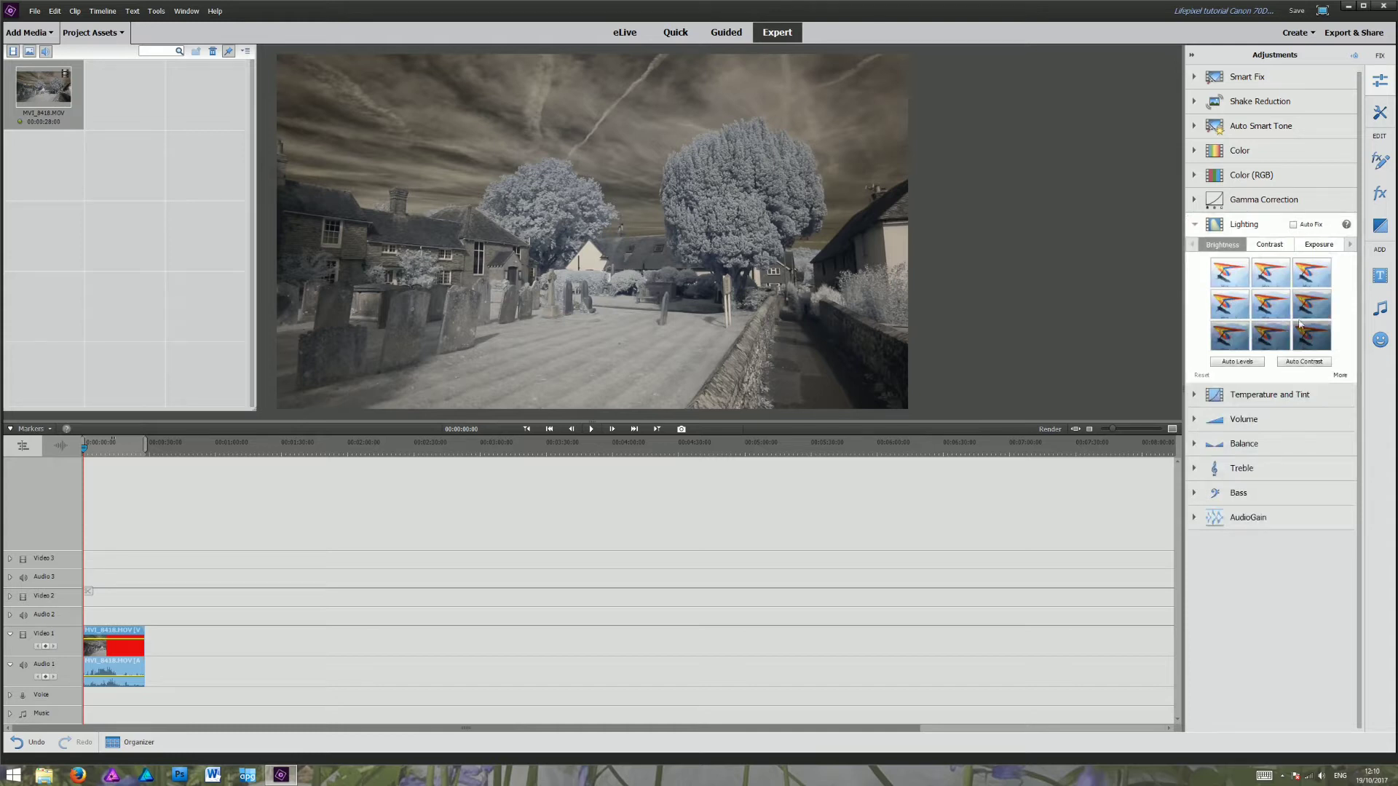
pyautogui.click(1235, 362)
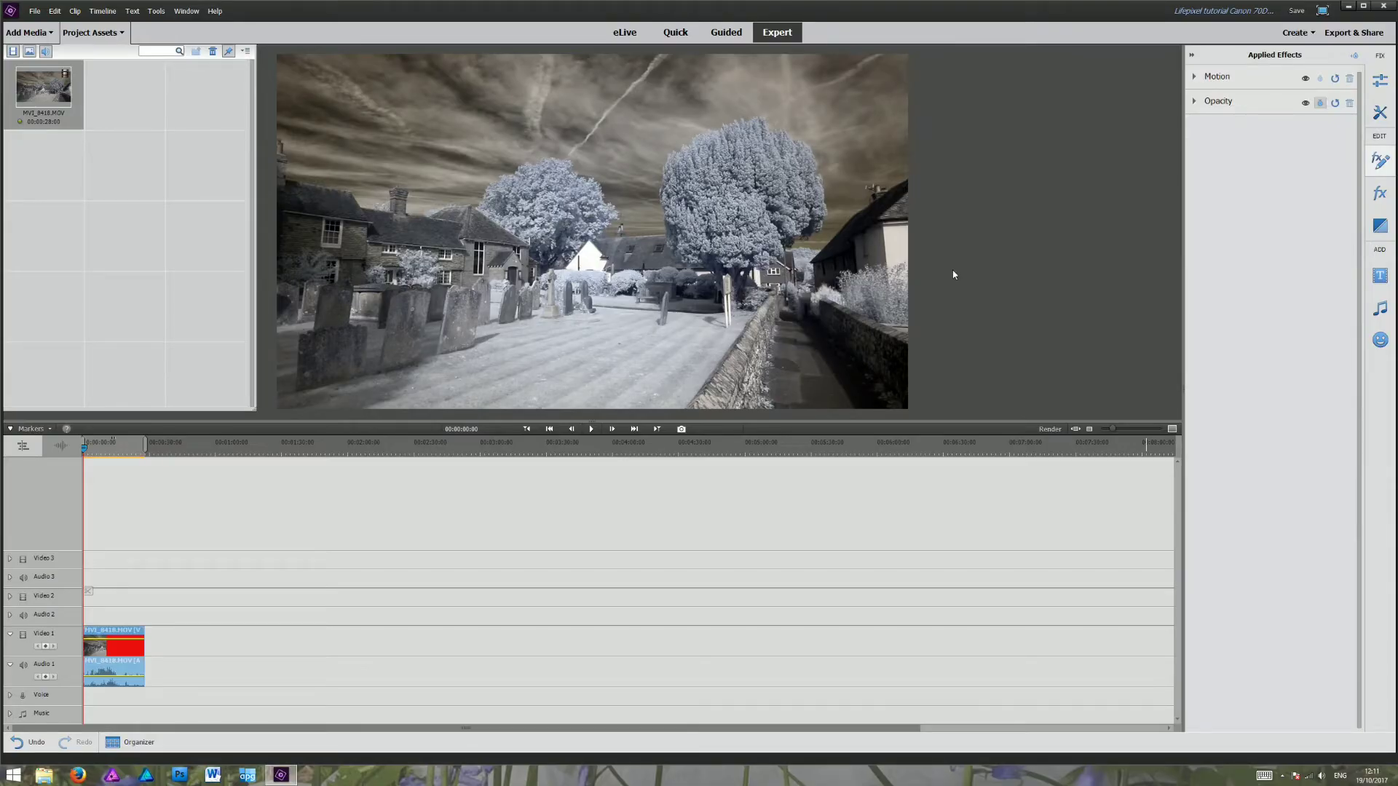
# Apply the Channel Mixer effect to the timeline clip and set its Red-Red value to 100.
pyautogui.click(1381, 193)
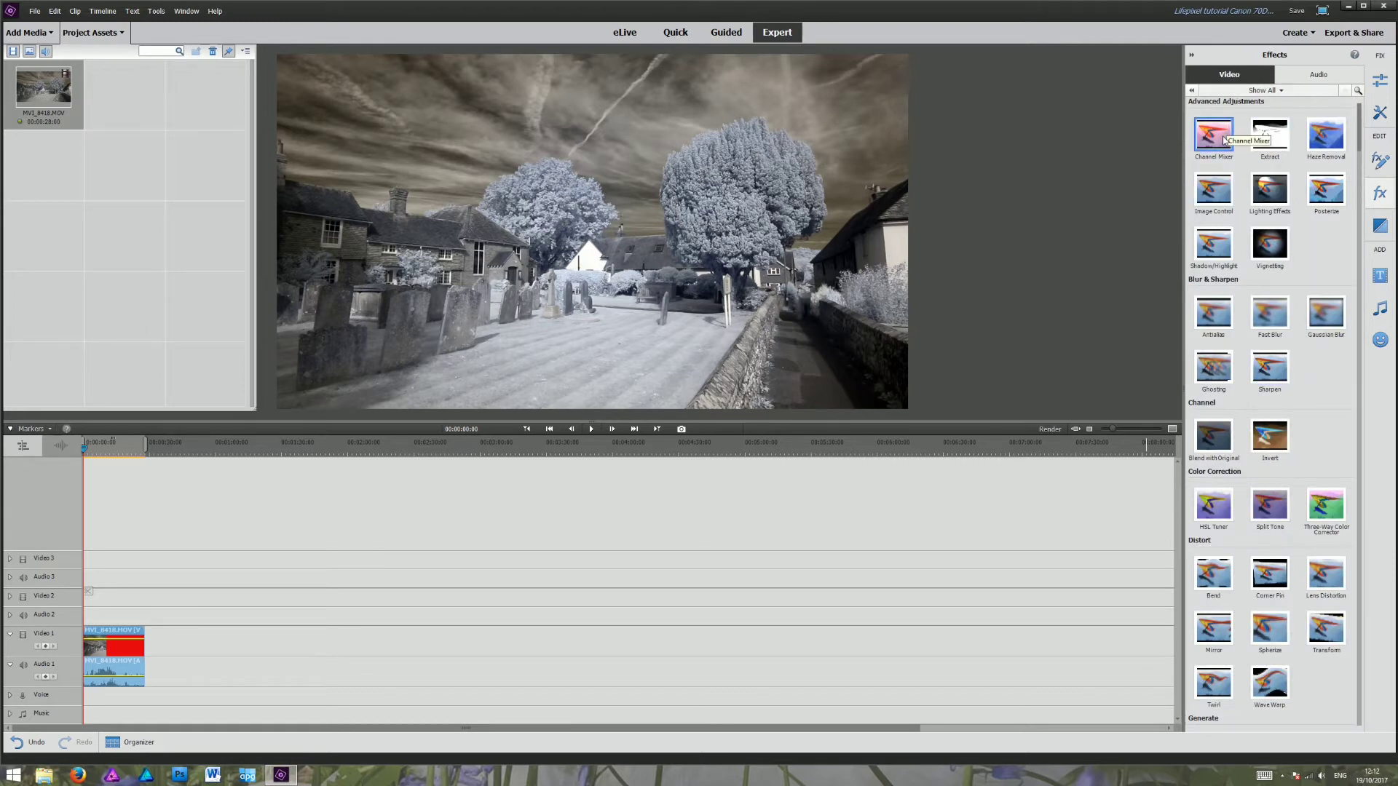
pyautogui.moveTo(1225, 134); pyautogui.dragTo(134, 645)
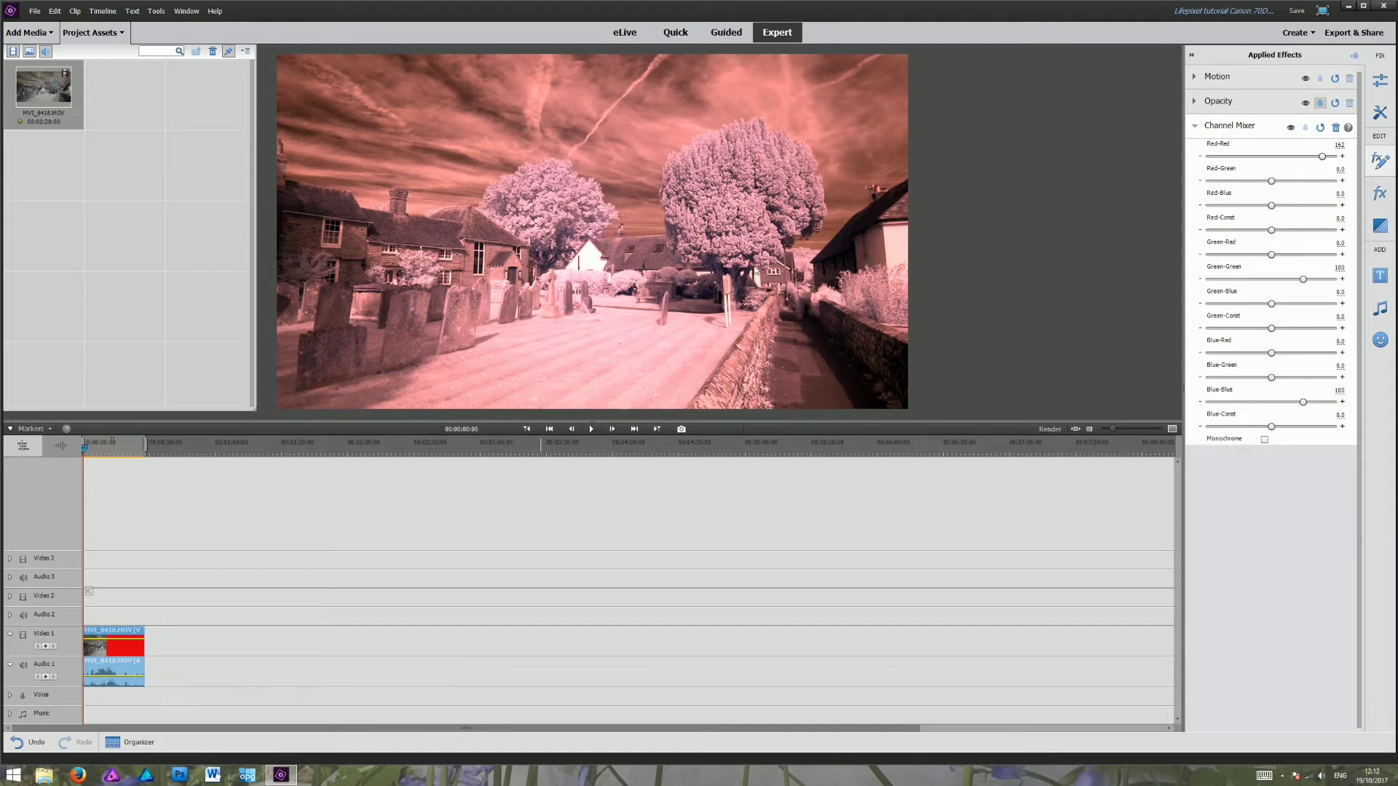
pyautogui.click(1338, 144)
pyautogui.press('BackSpace')
pyautogui.write('100')
pyautogui.press('Return')
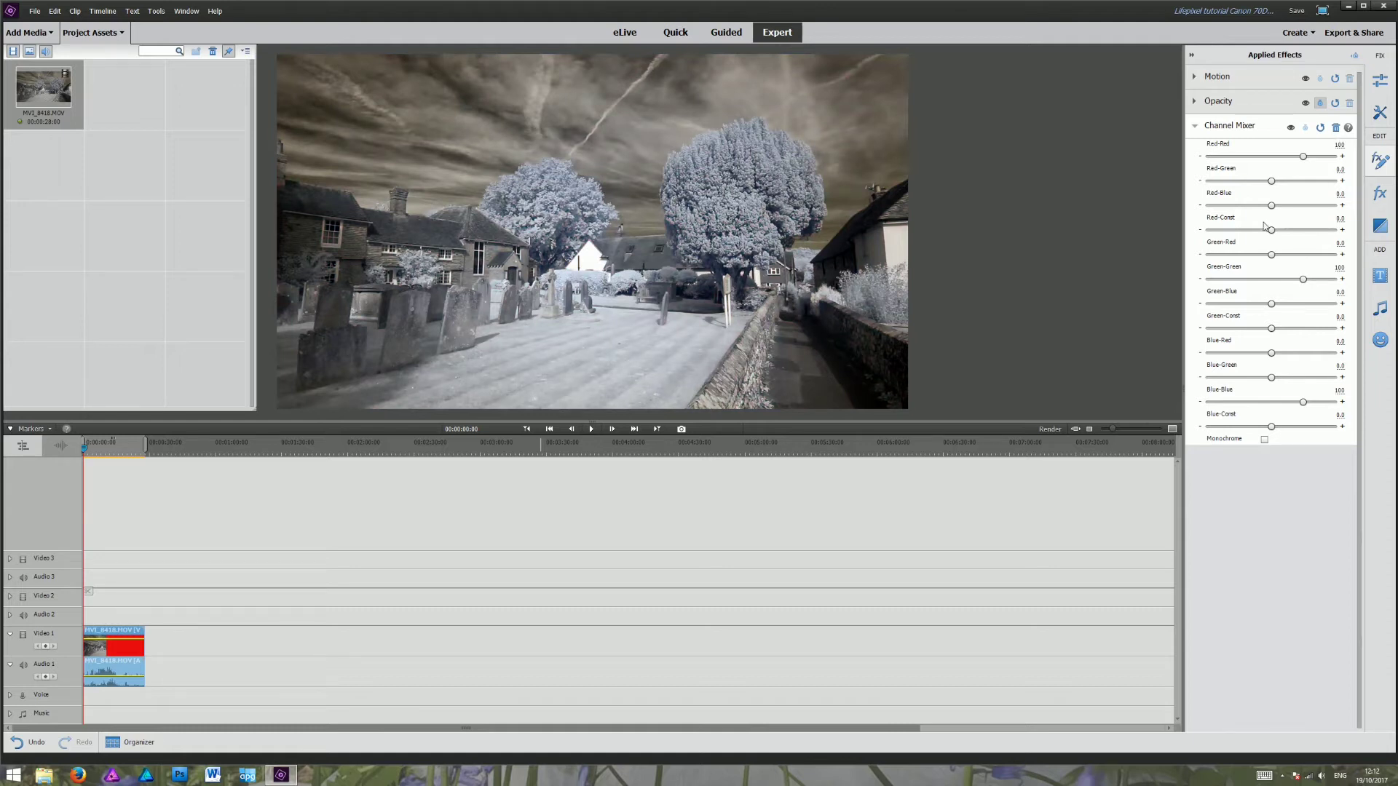
# Swap red and blue in the Channel Mixer: Red-Red 0, Red-Blue 100, Blue-Red 100 and Blue-Blue 0.
pyautogui.click(1341, 145)
pyautogui.write('0')
pyautogui.click(1340, 193)
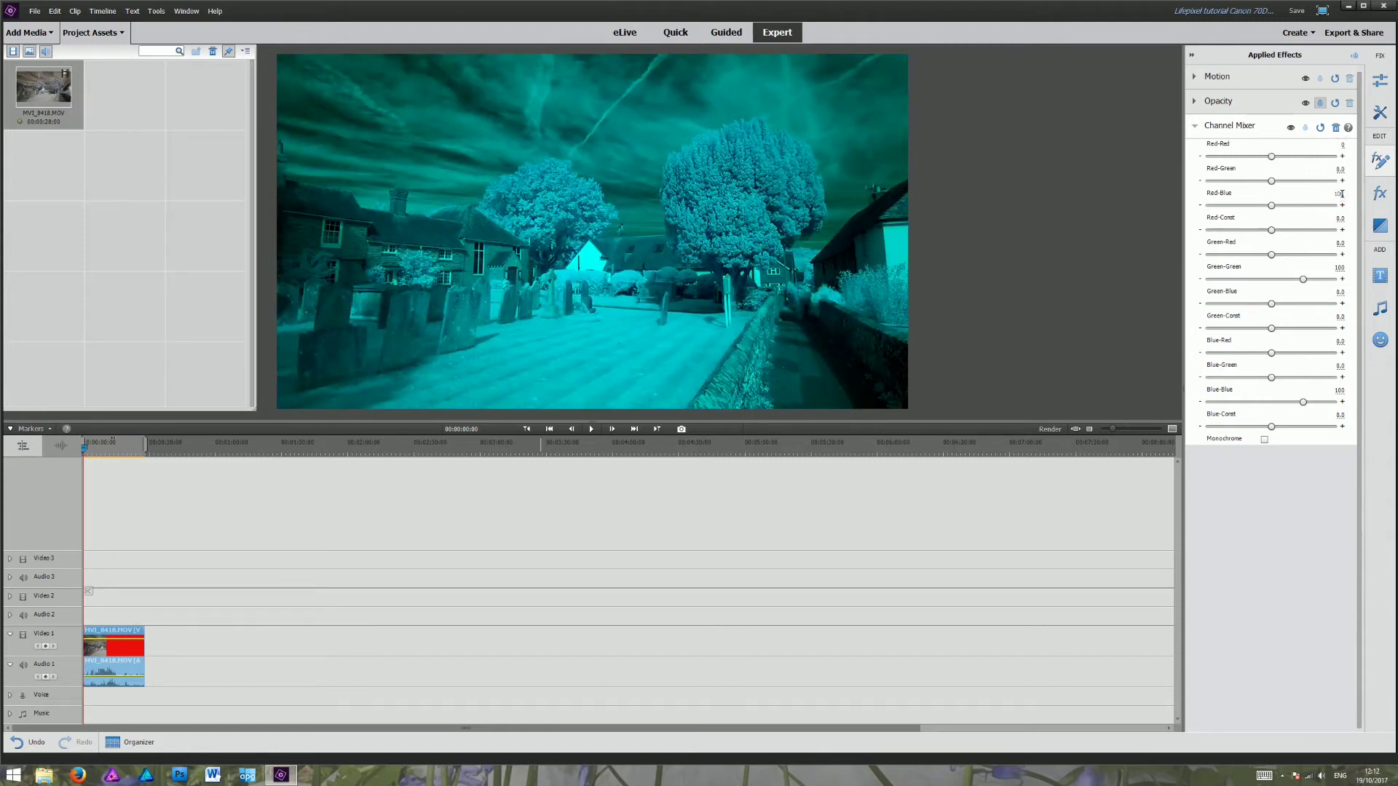
pyautogui.click(1342, 343)
pyautogui.click(1343, 340)
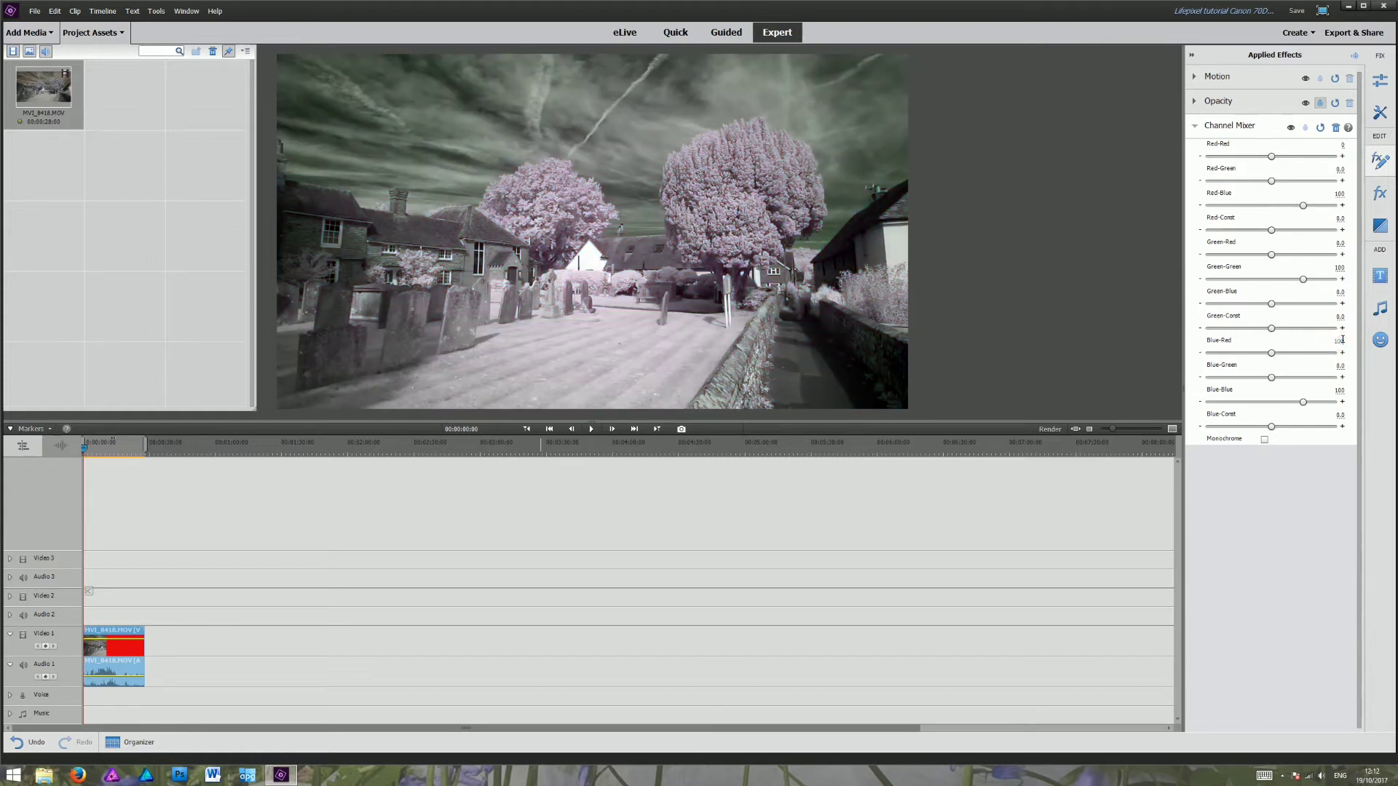
pyautogui.click(1341, 391)
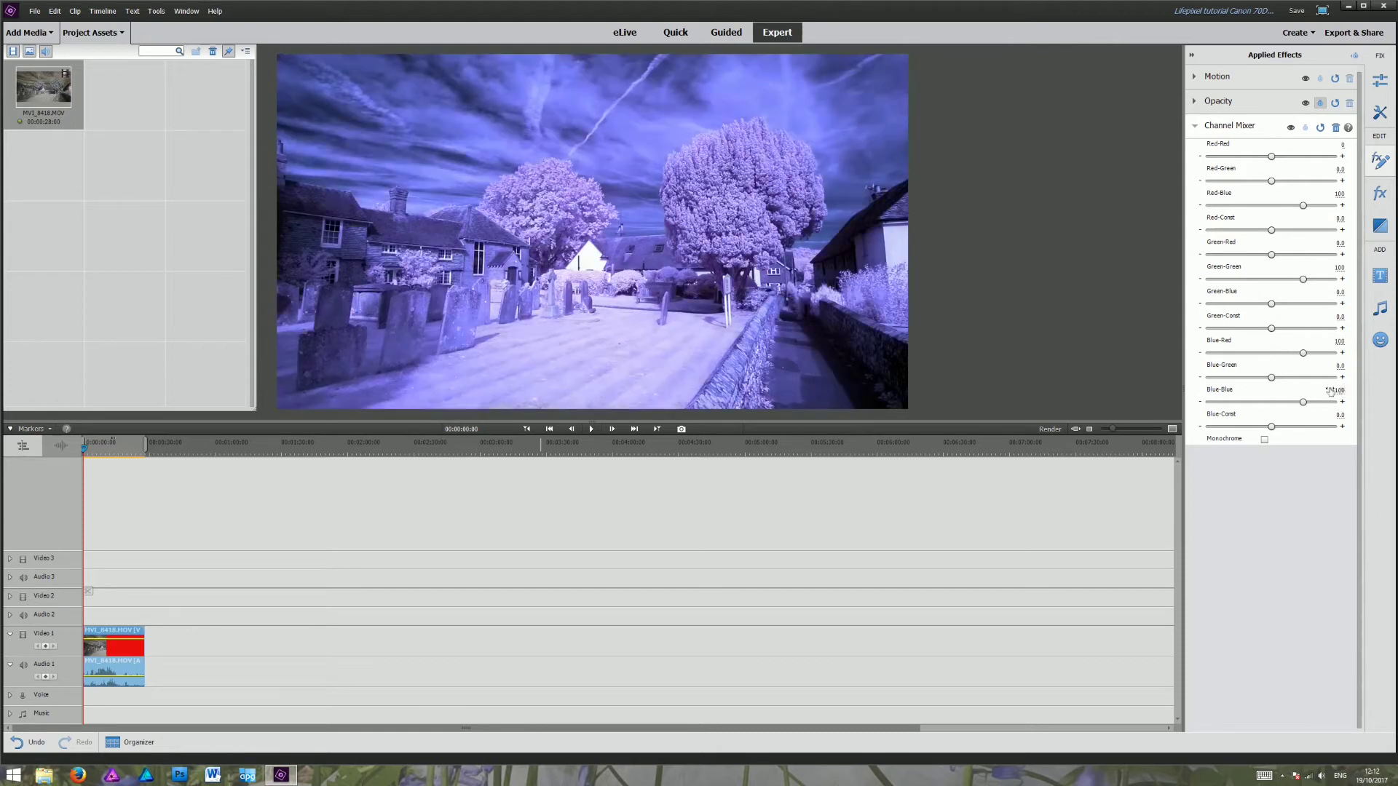
pyautogui.write('0')
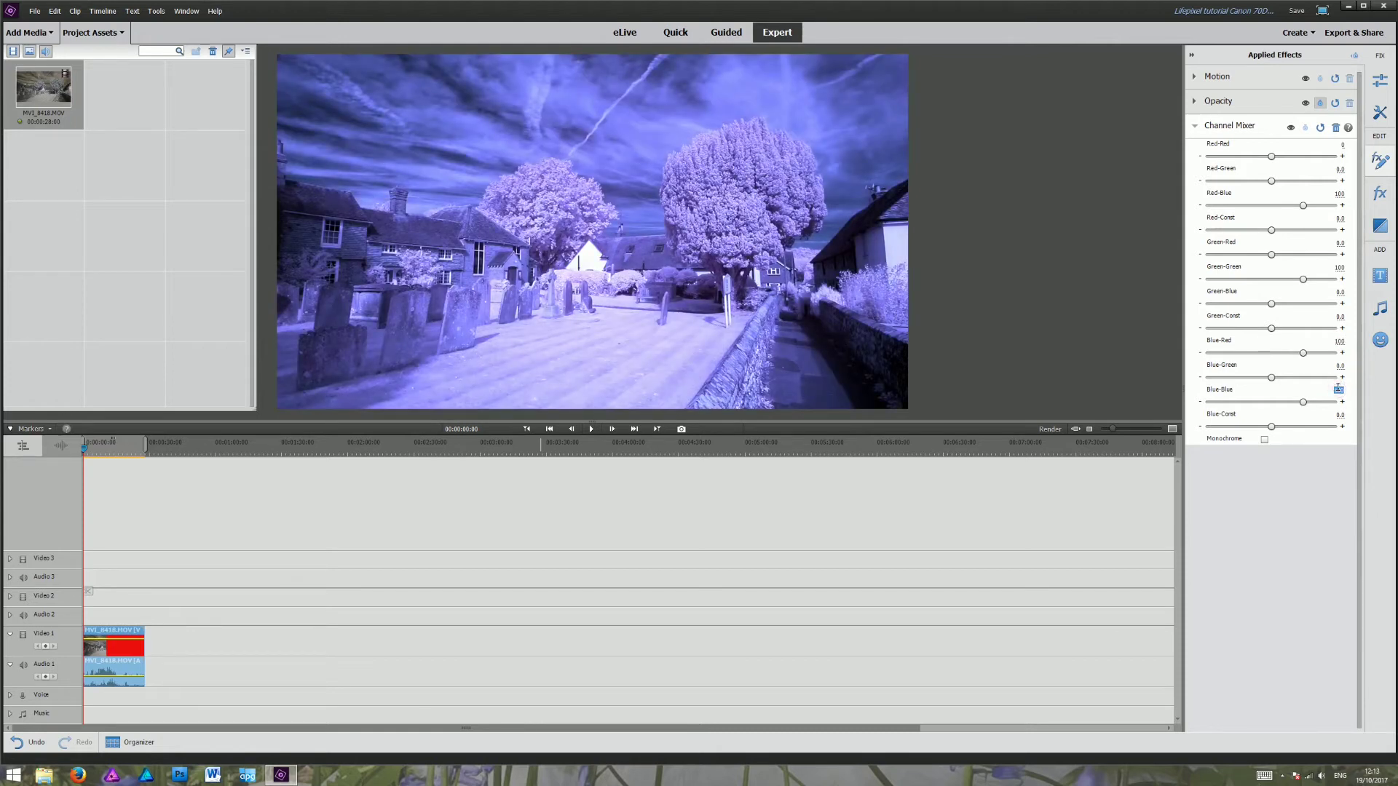
pyautogui.press('Return')
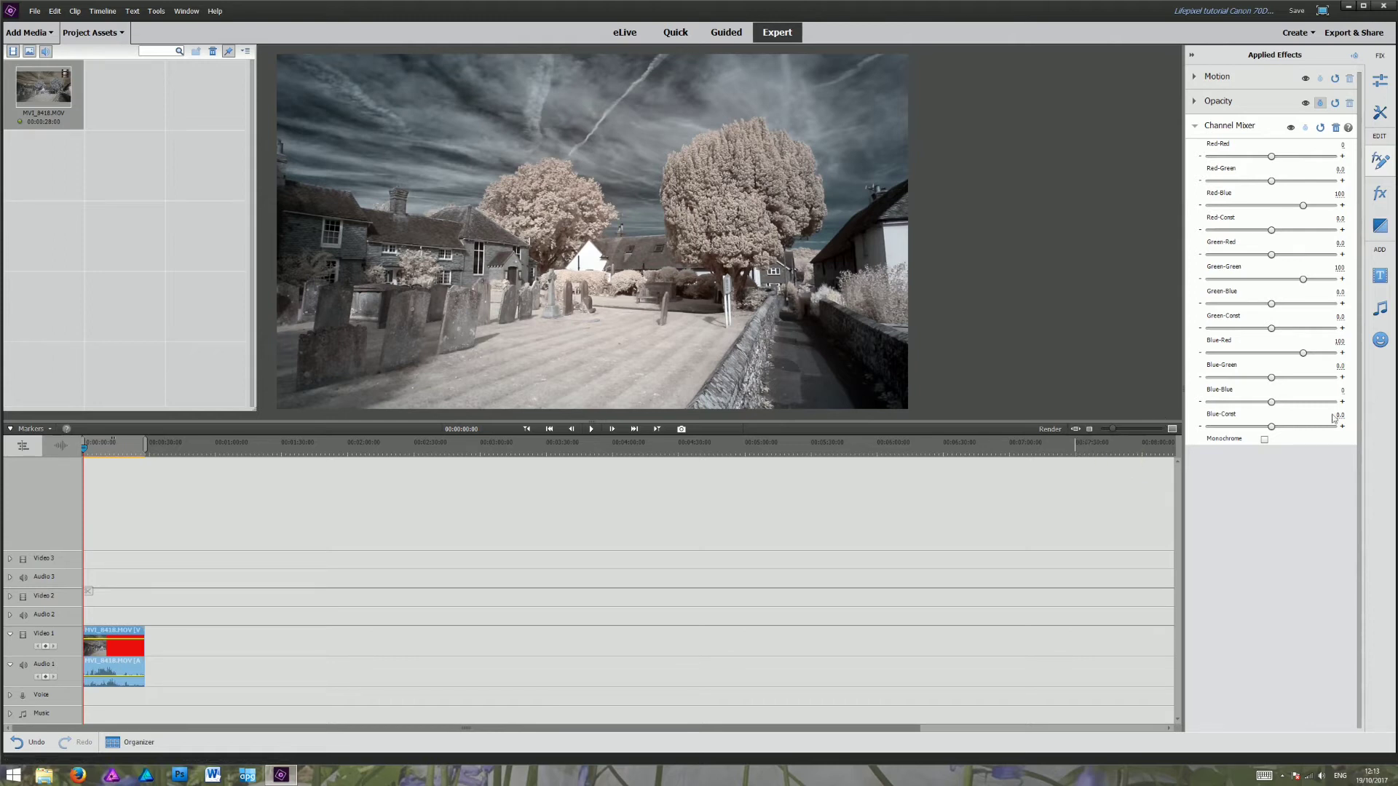
# Turn on Monochrome in the Channel Mixer and preview the clip in black and white from its start.
pyautogui.click(1266, 442)
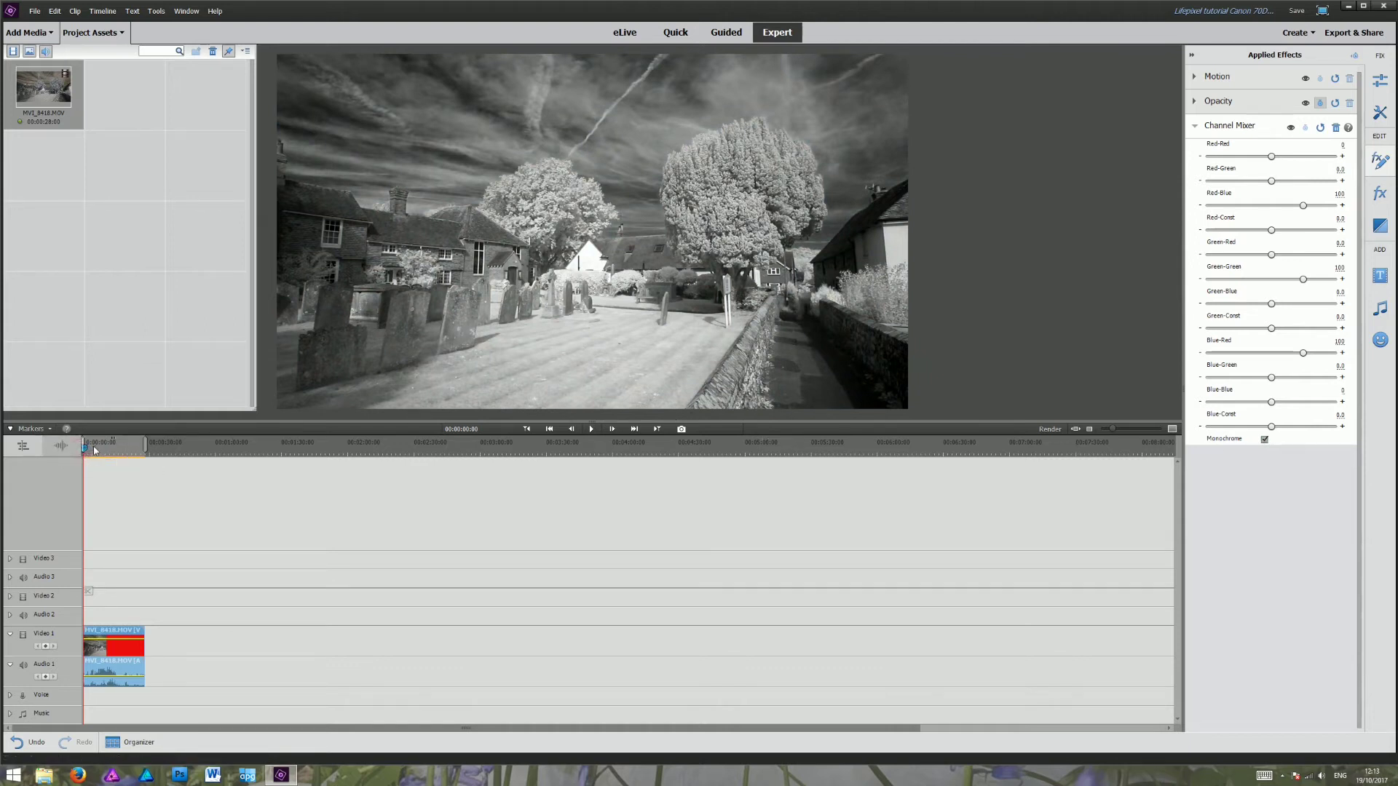
pyautogui.moveTo(85, 450); pyautogui.dragTo(106, 452)
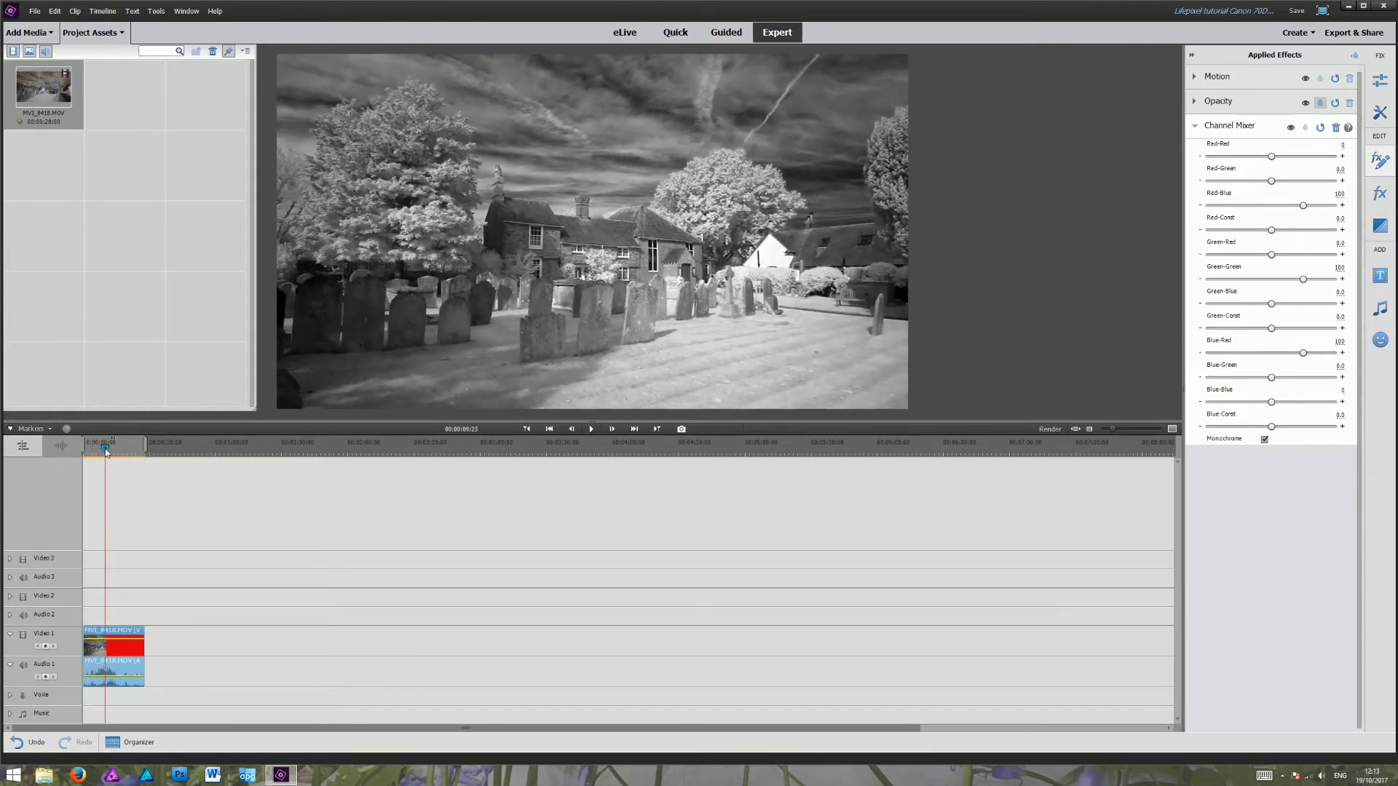
pyautogui.moveTo(106, 451); pyautogui.dragTo(84, 450)
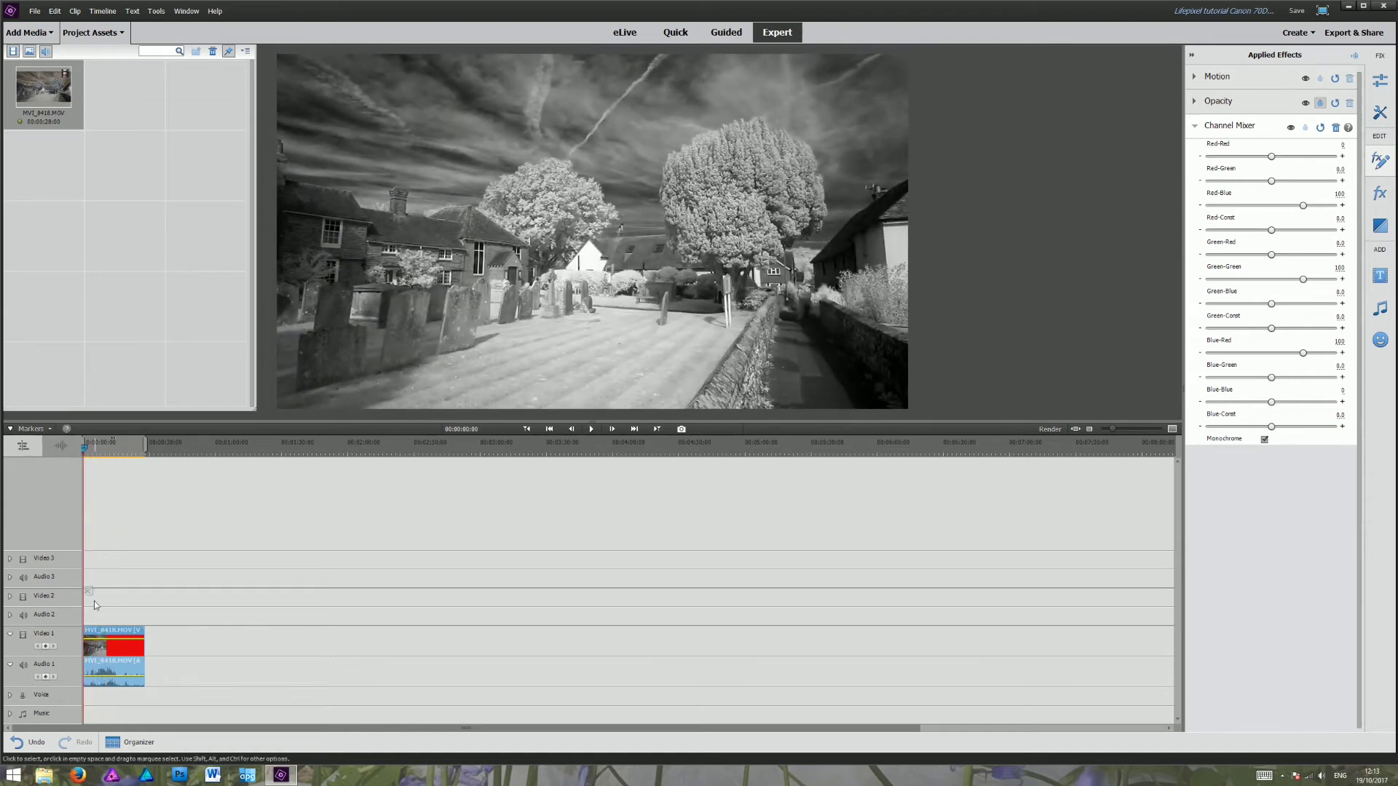
# Delete the clip's audio and turn off Monochrome in its Channel Mixer effect.
pyautogui.rightClick(116, 674)
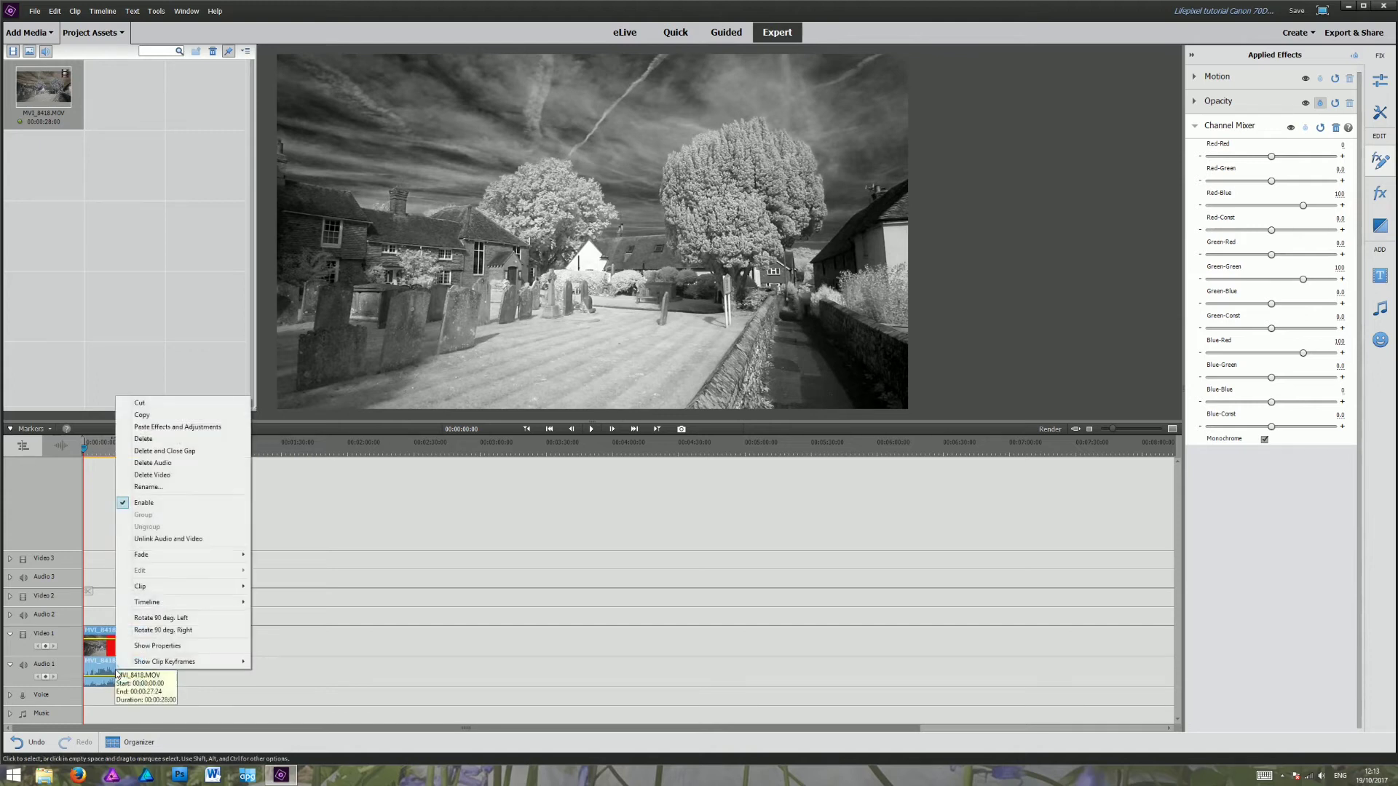
pyautogui.click(155, 464)
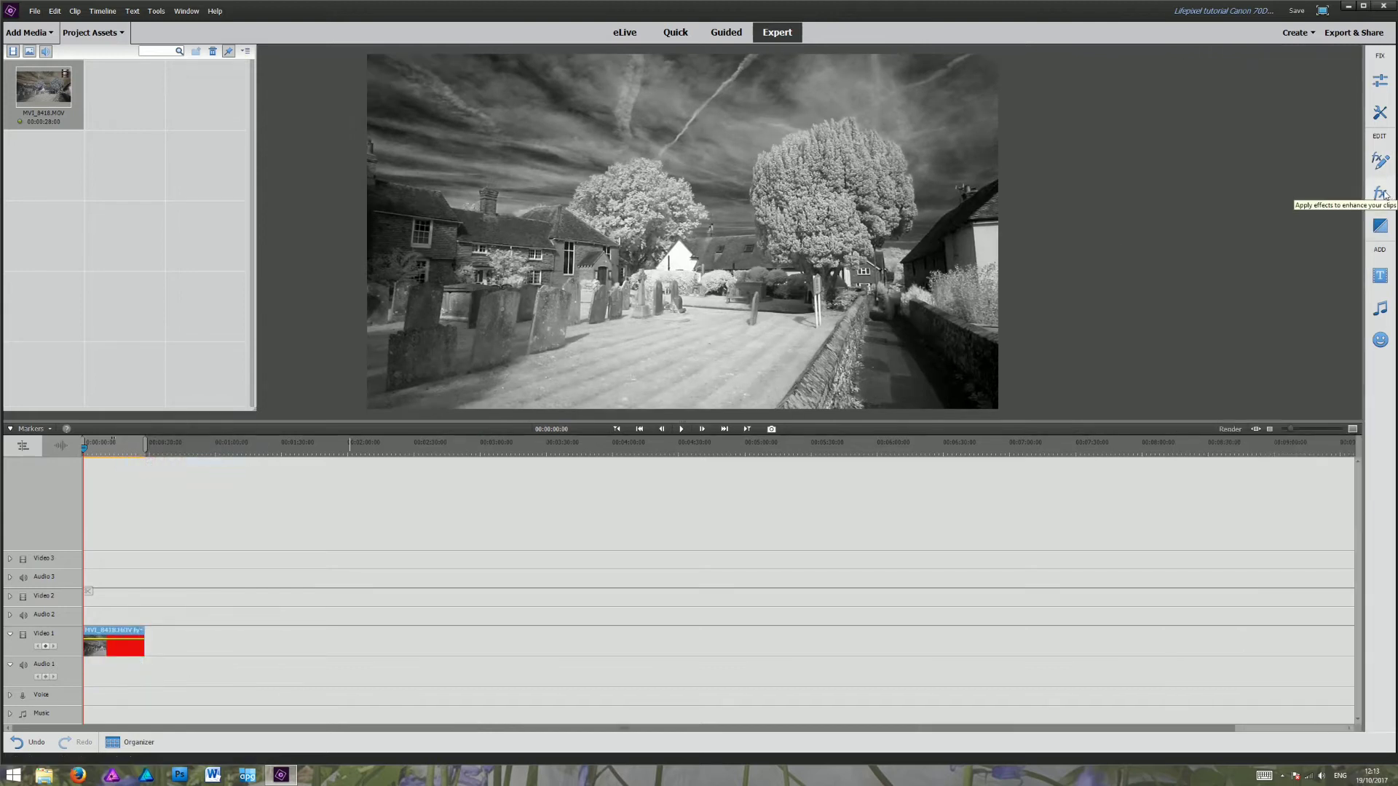
pyautogui.click(1380, 160)
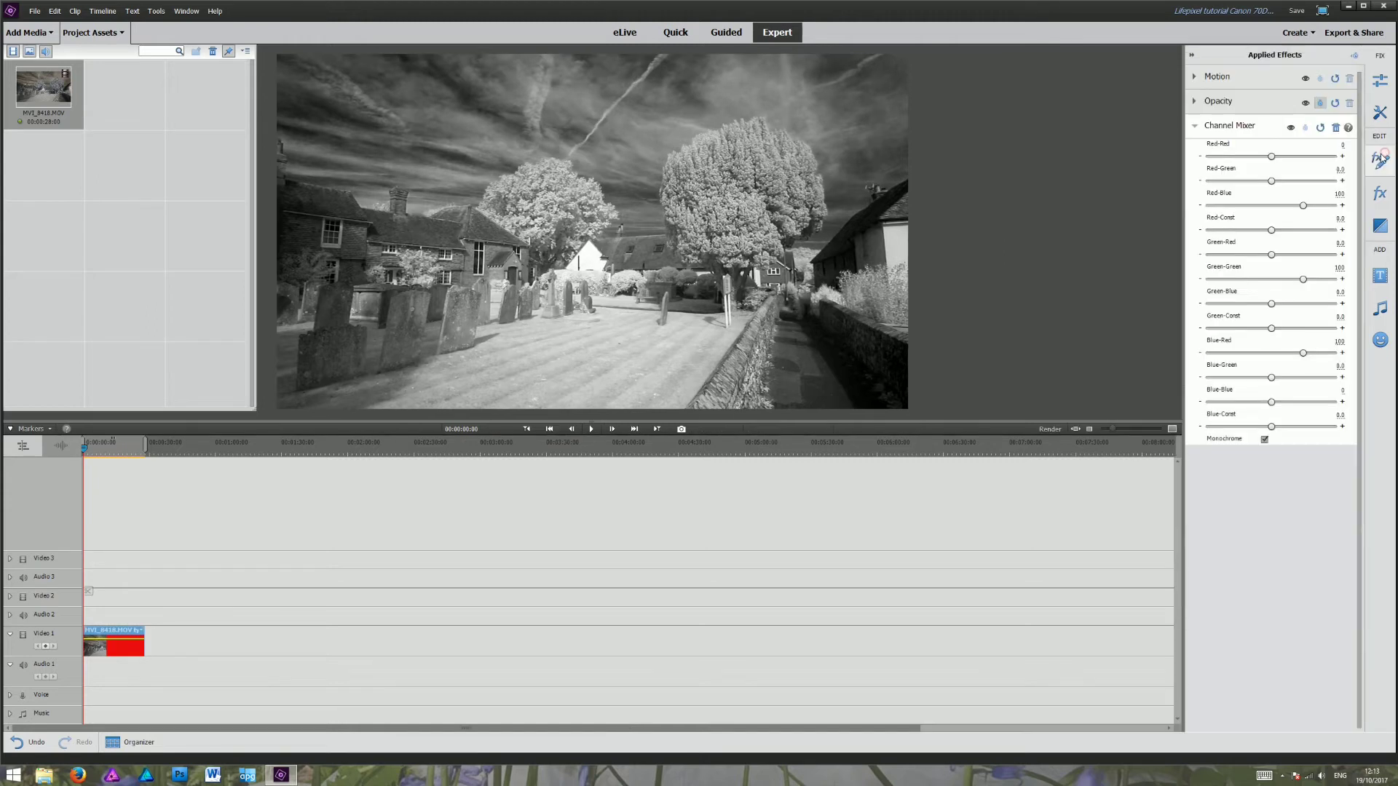
pyautogui.click(1265, 440)
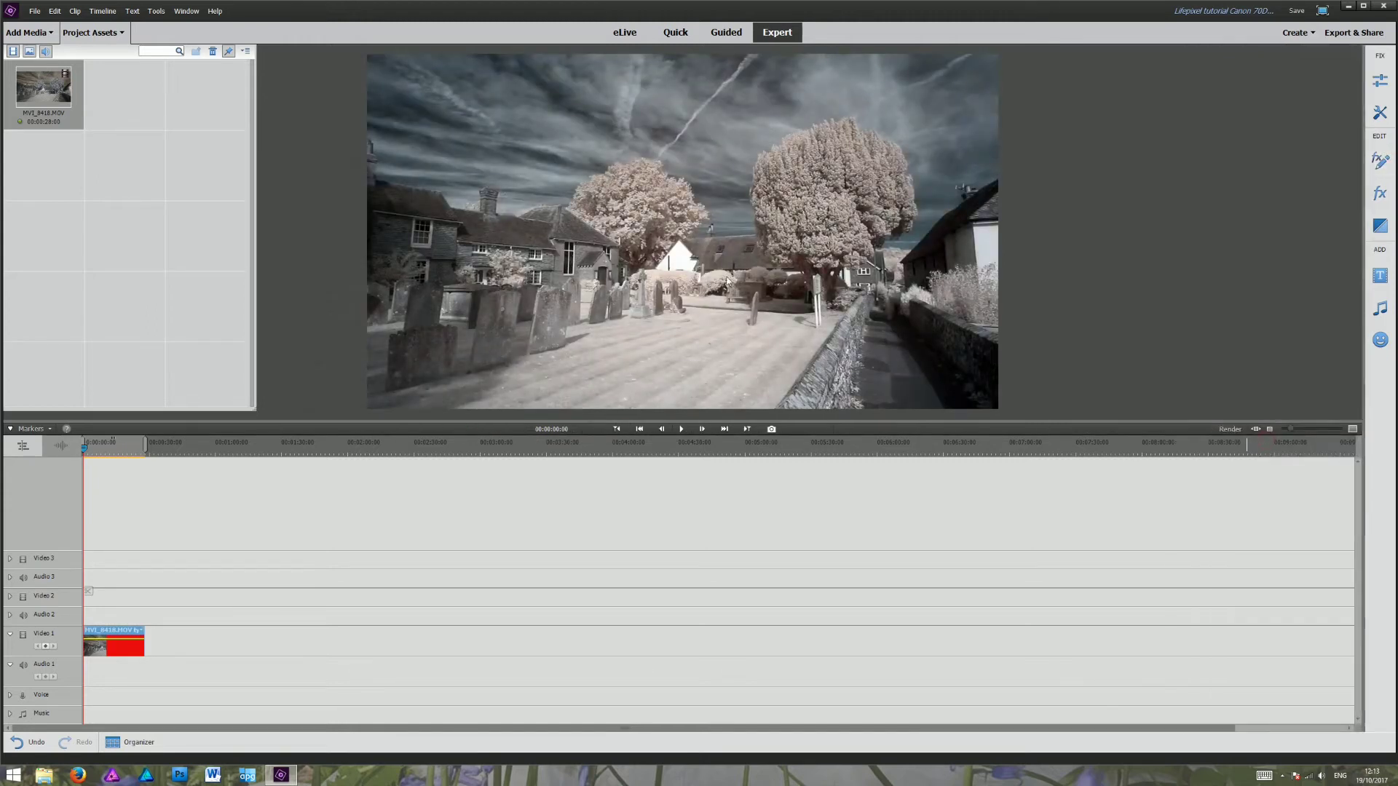
# Apply the HSL Tuner effect to the clip and set Red, Orange, Yellow, Green, Purple and Magenta saturation to -100.
pyautogui.click(1380, 195)
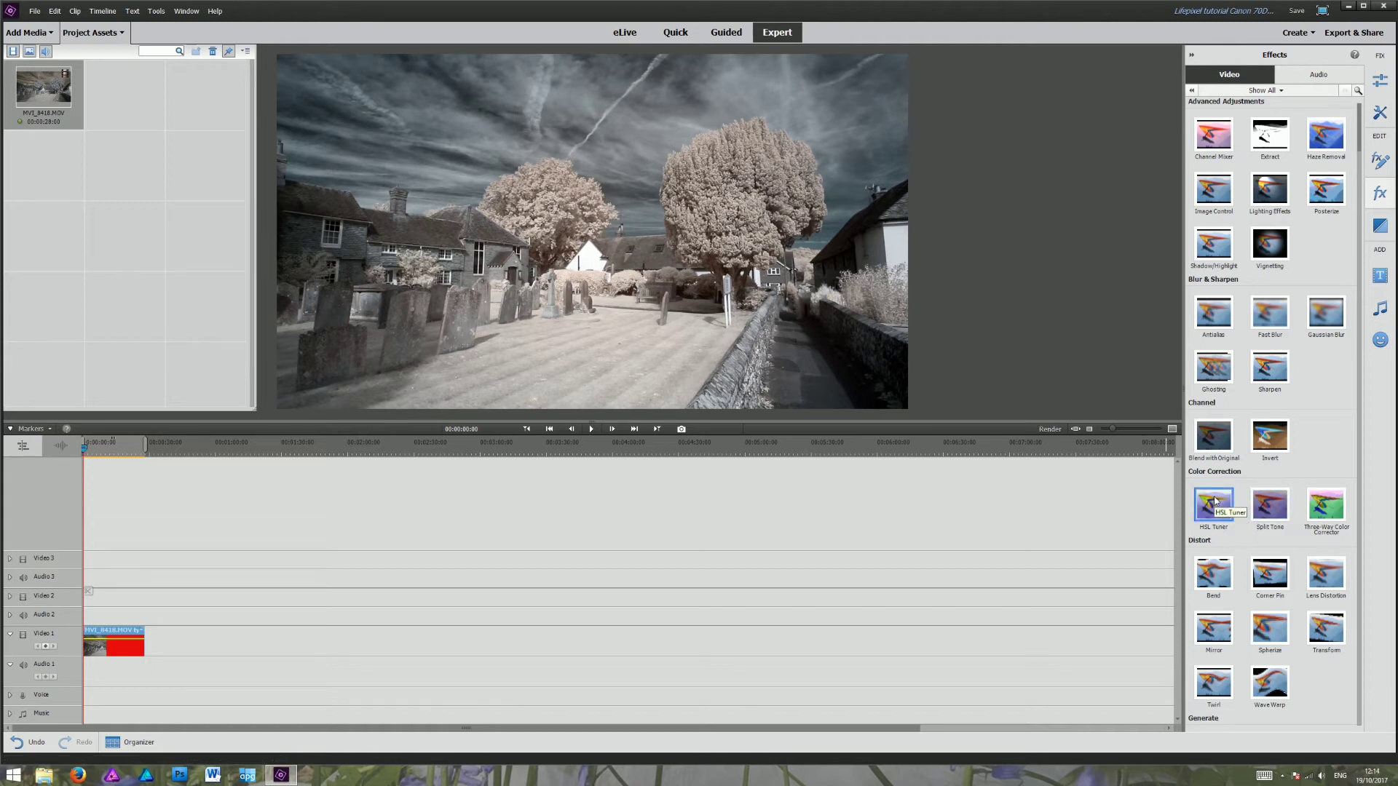
pyautogui.moveTo(1215, 498); pyautogui.dragTo(109, 640)
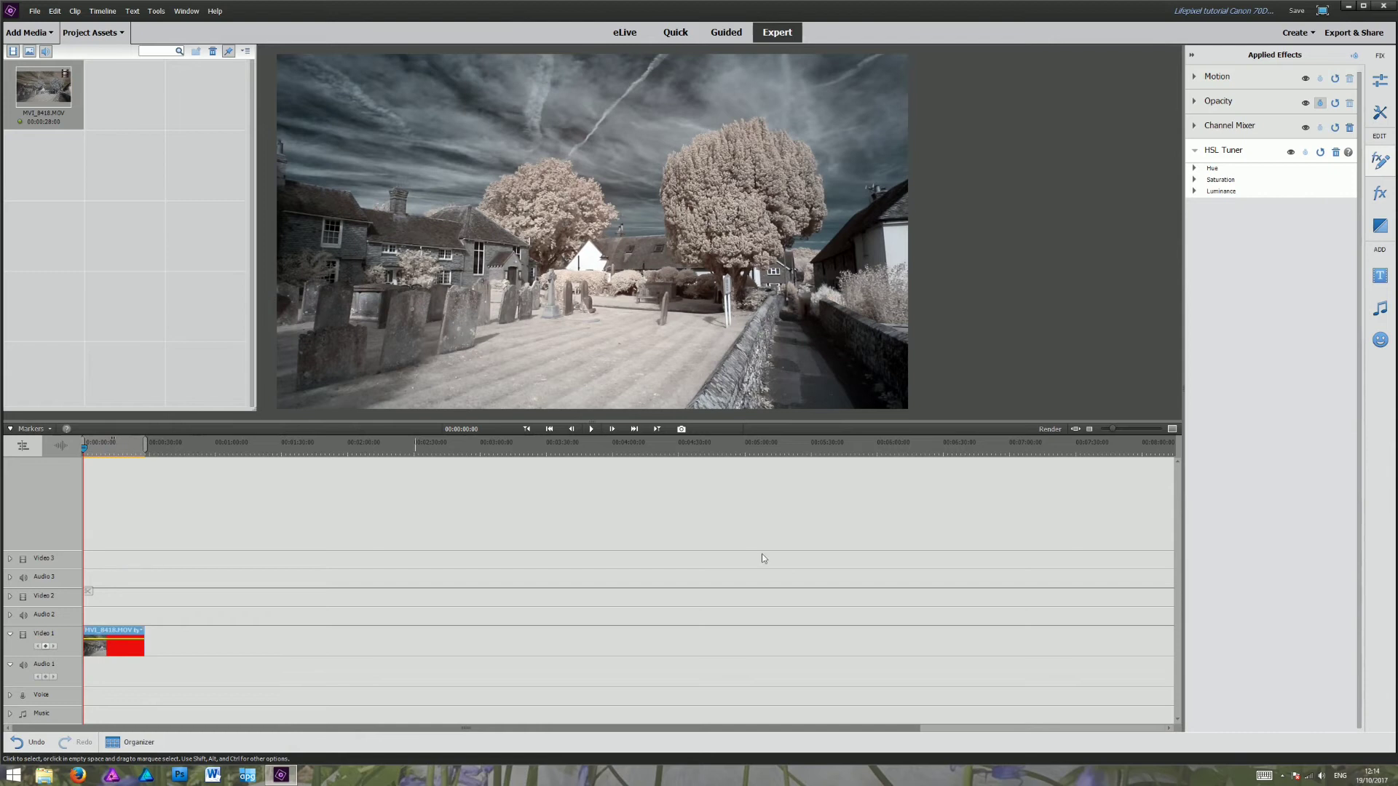
pyautogui.click(1195, 180)
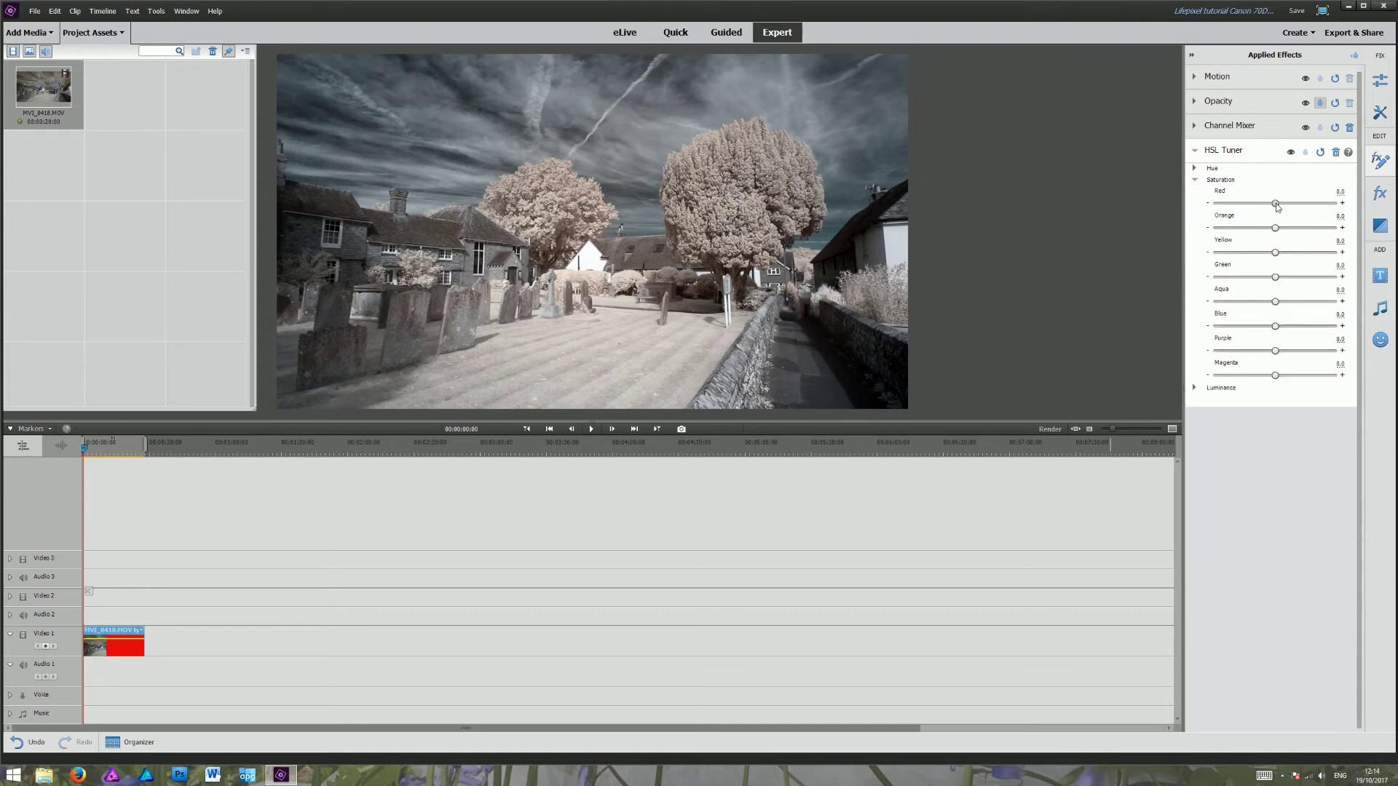
pyautogui.moveTo(1275, 203); pyautogui.dragTo(1201, 282)
pyautogui.click(1275, 253)
pyautogui.moveTo(1275, 351); pyautogui.dragTo(1216, 376)
pyautogui.moveTo(84, 451); pyautogui.dragTo(128, 449)
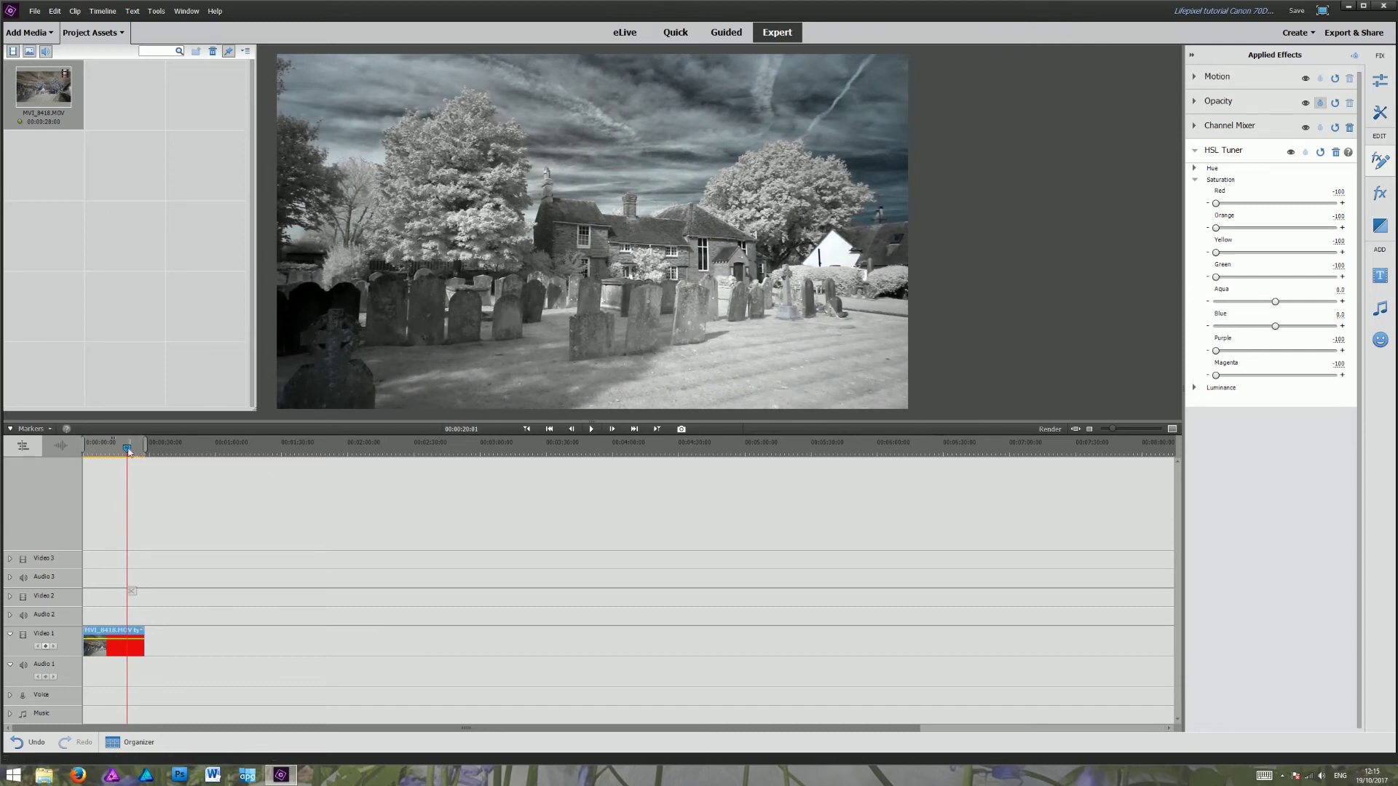
pyautogui.moveTo(127, 448); pyautogui.dragTo(100, 460)
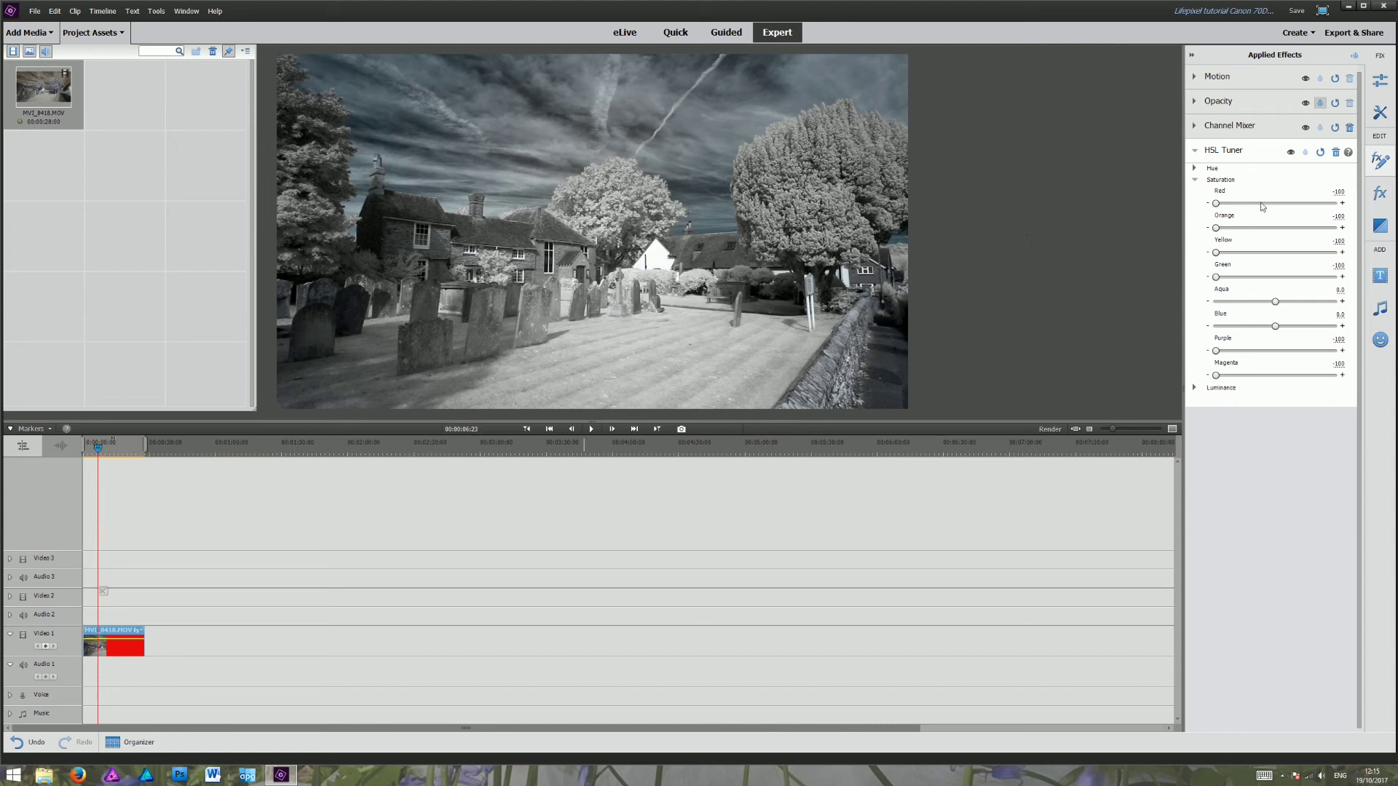
pyautogui.click(1195, 150)
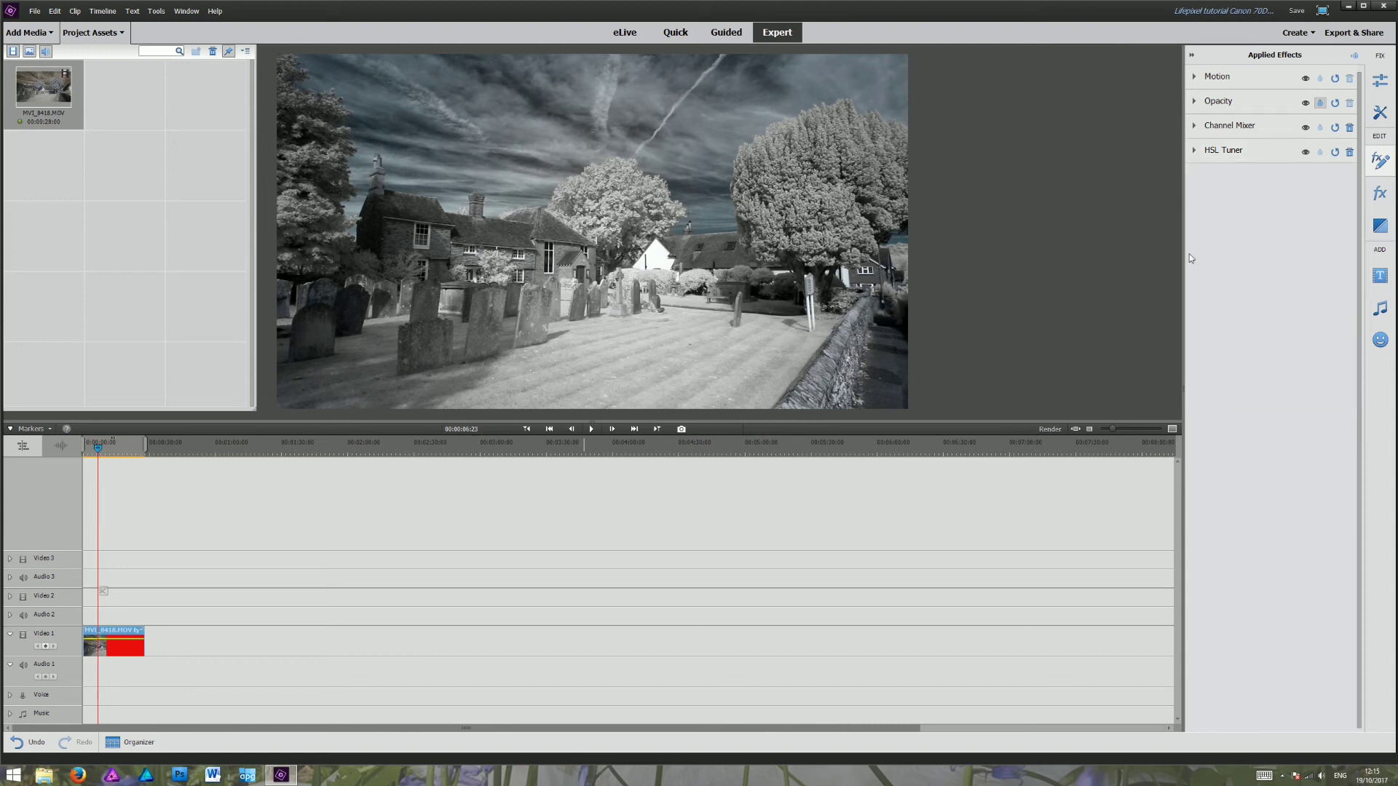
# Apply the Sharpen effect to the clip and set its Sharpen Amount to about 17.
pyautogui.click(1381, 193)
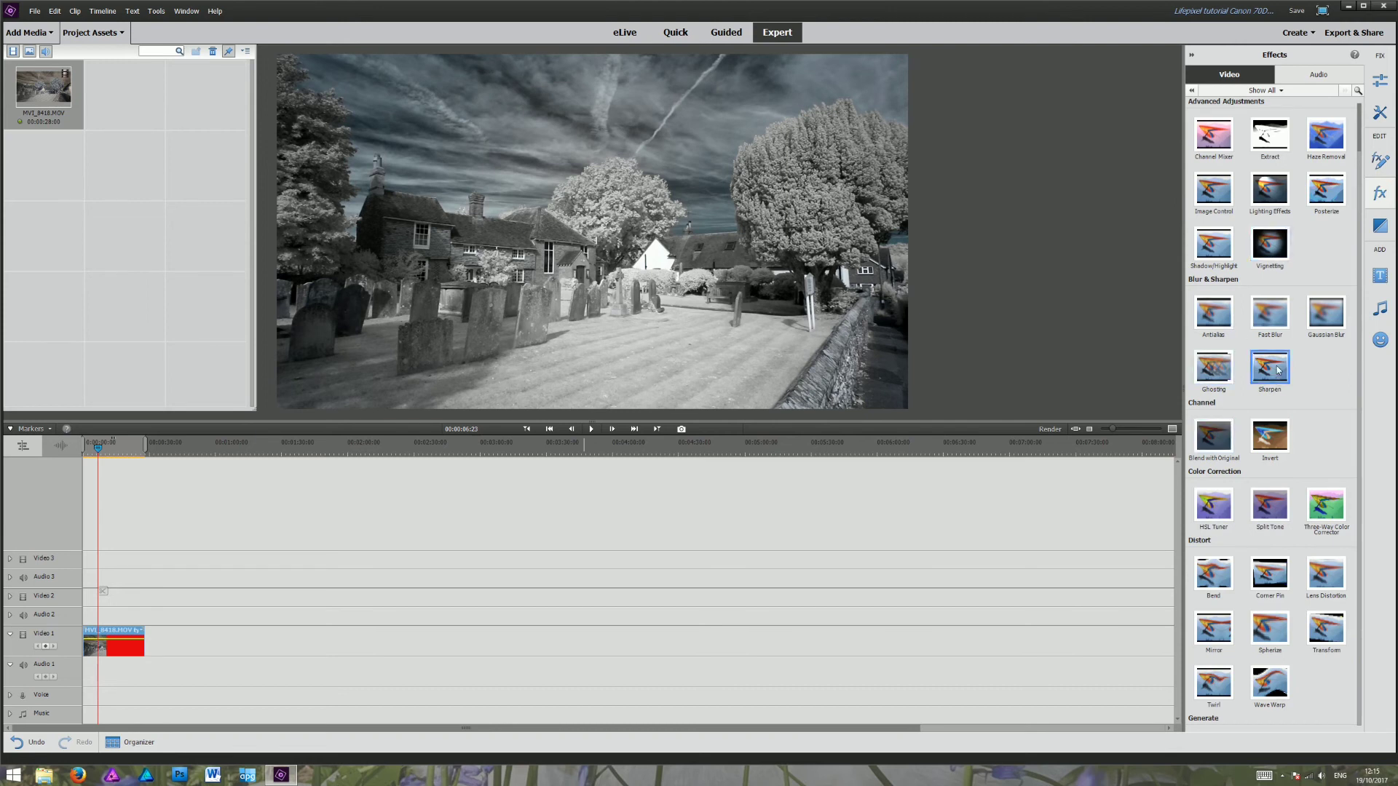
pyautogui.moveTo(1278, 370); pyautogui.dragTo(112, 632)
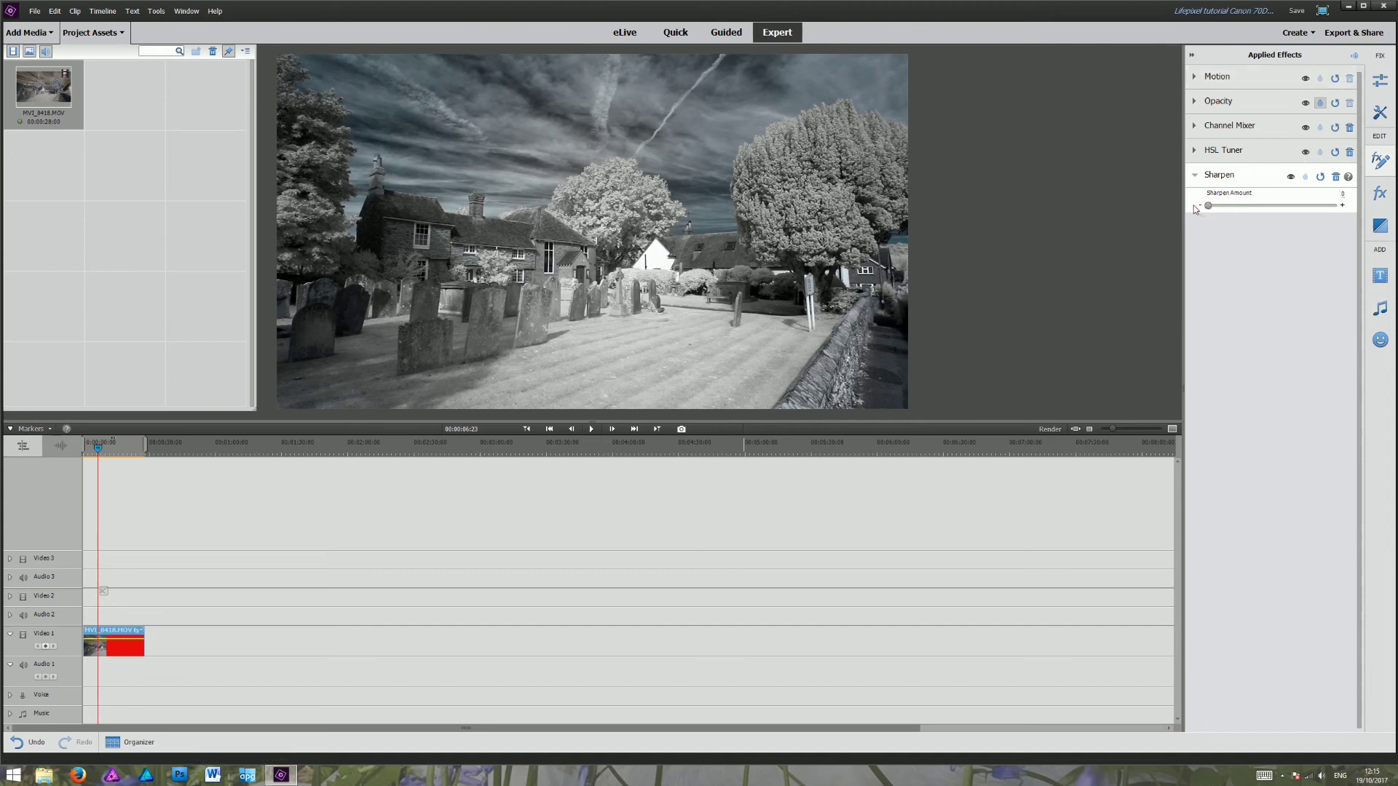
pyautogui.moveTo(1208, 206); pyautogui.dragTo(1338, 216)
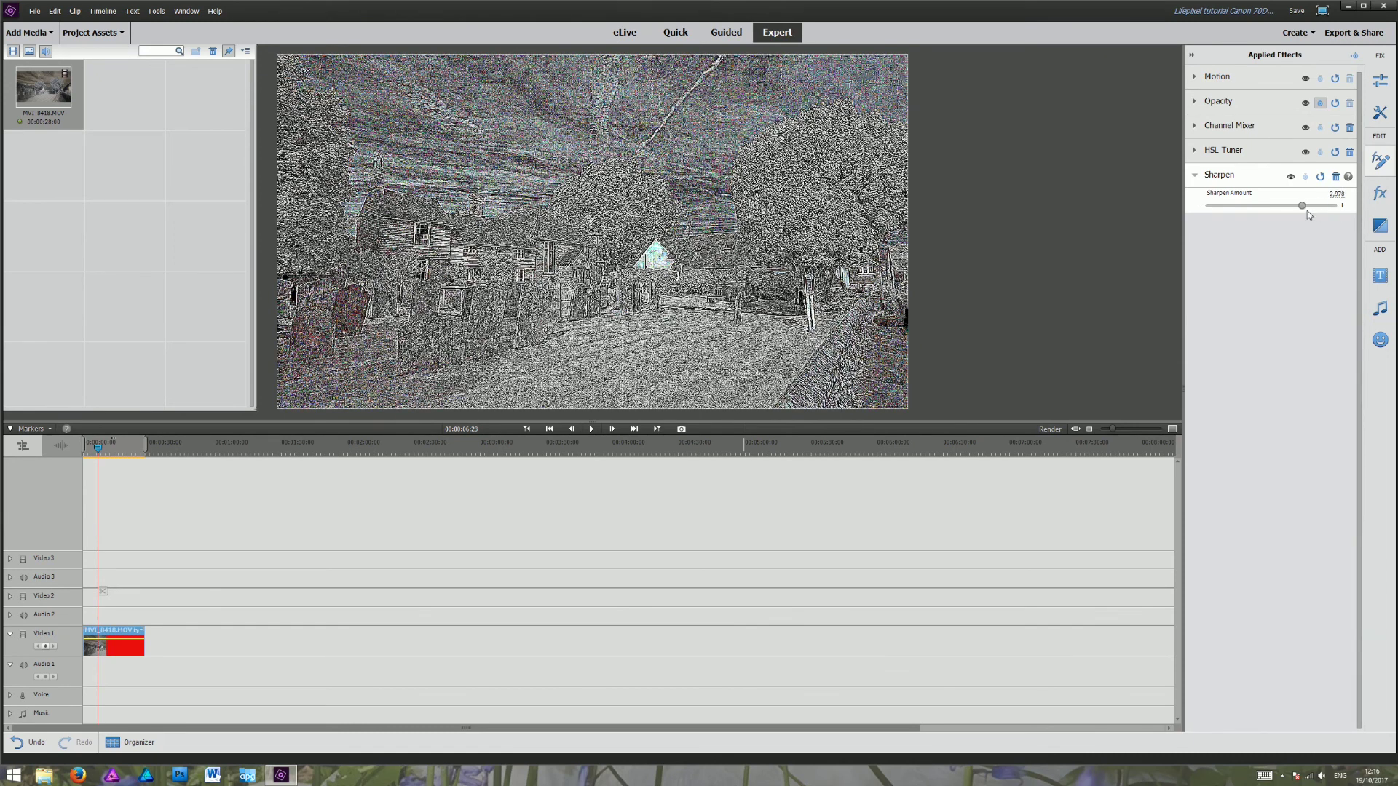
pyautogui.moveTo(1308, 215); pyautogui.dragTo(1209, 209)
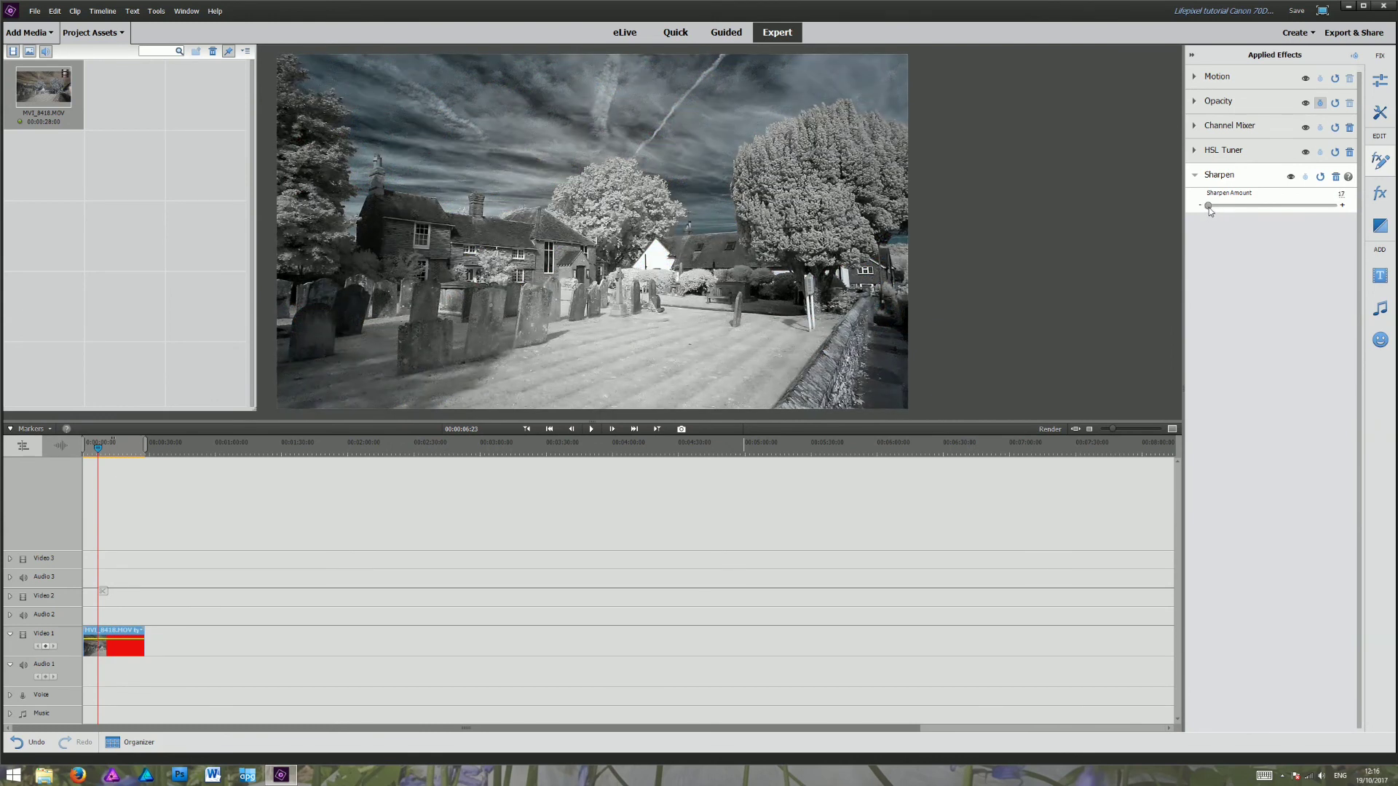